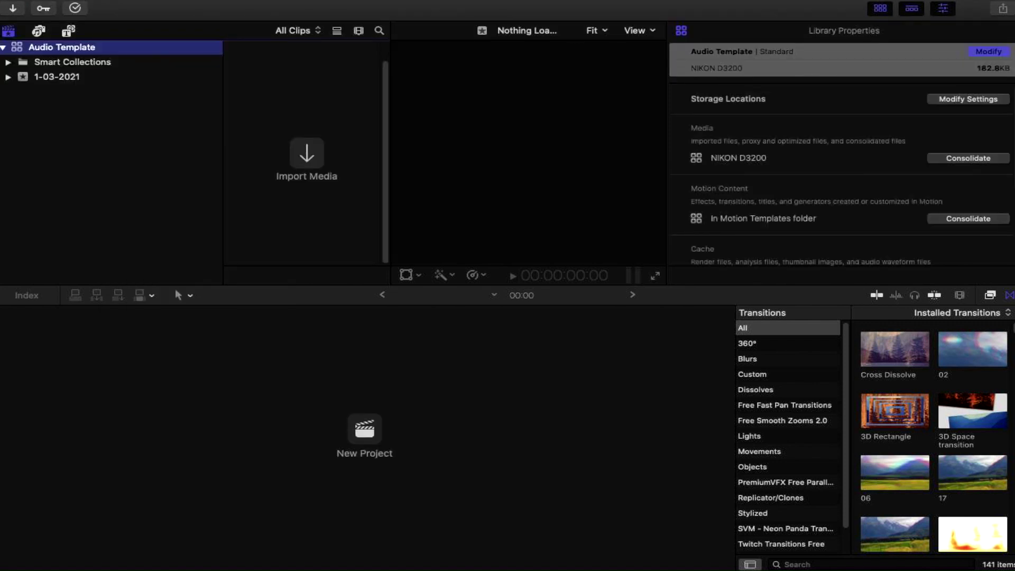
Create a project named Test in the 1-03-2021 event with custom video settings of 1080p HD at 30p.
left_click(365, 430)
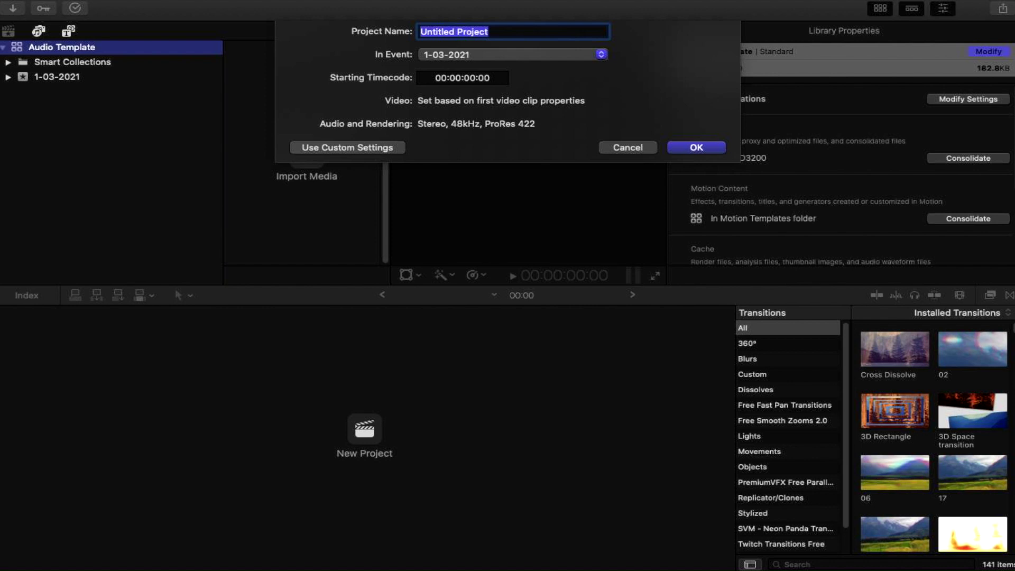
left_click(347, 147)
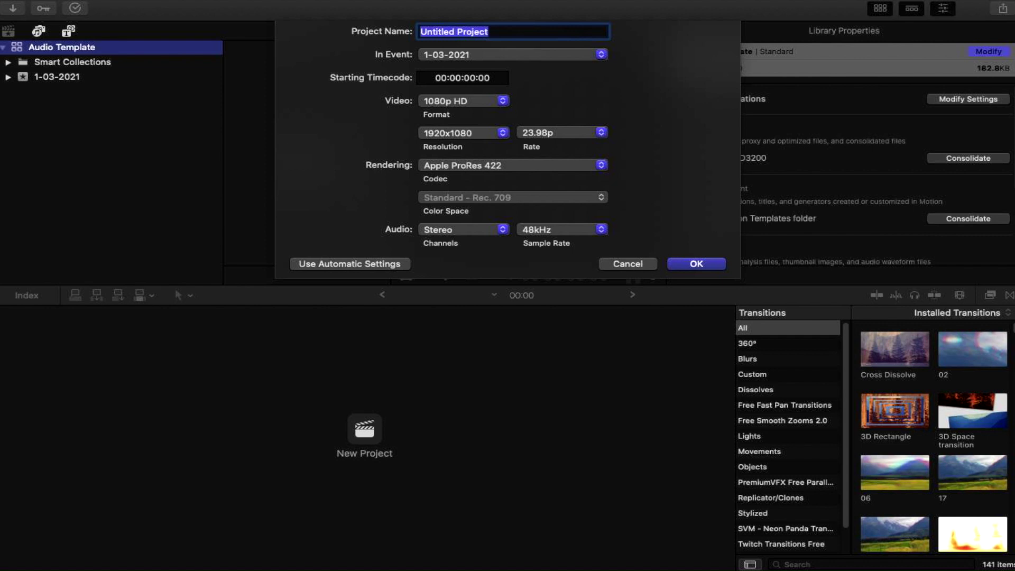
left_click(562, 133)
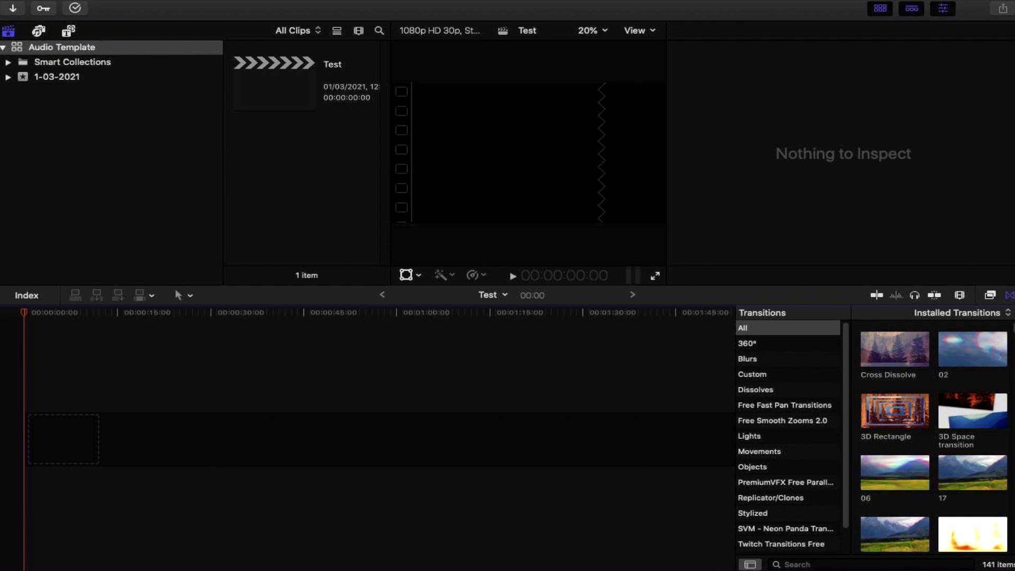
Add the Bars - Circles title from Pixel Film Studios - FCPX Audio Visualizer 2 to the start of the timeline.
left_click(68, 31)
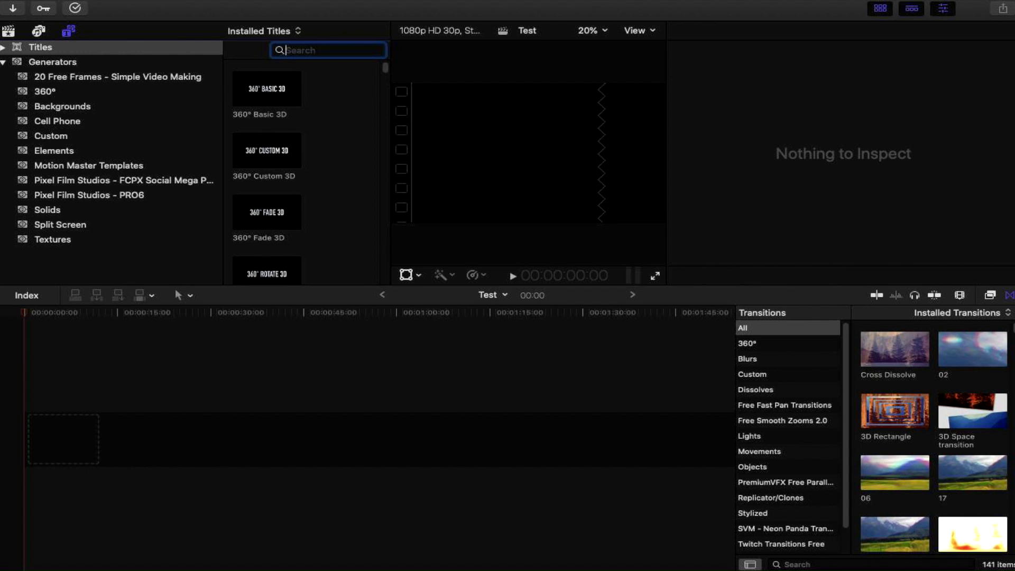
left_click(4, 62)
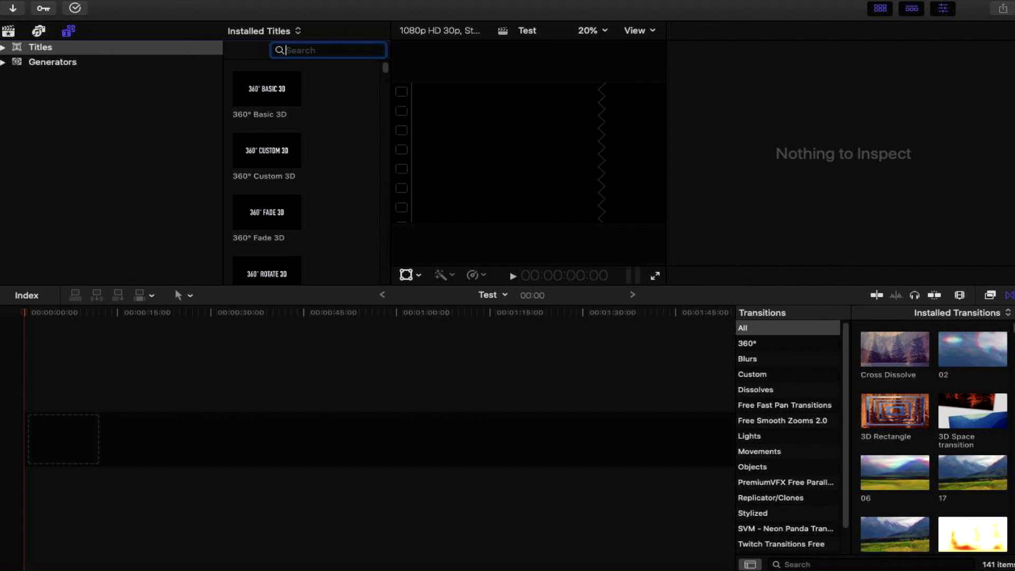
left_click(4, 47)
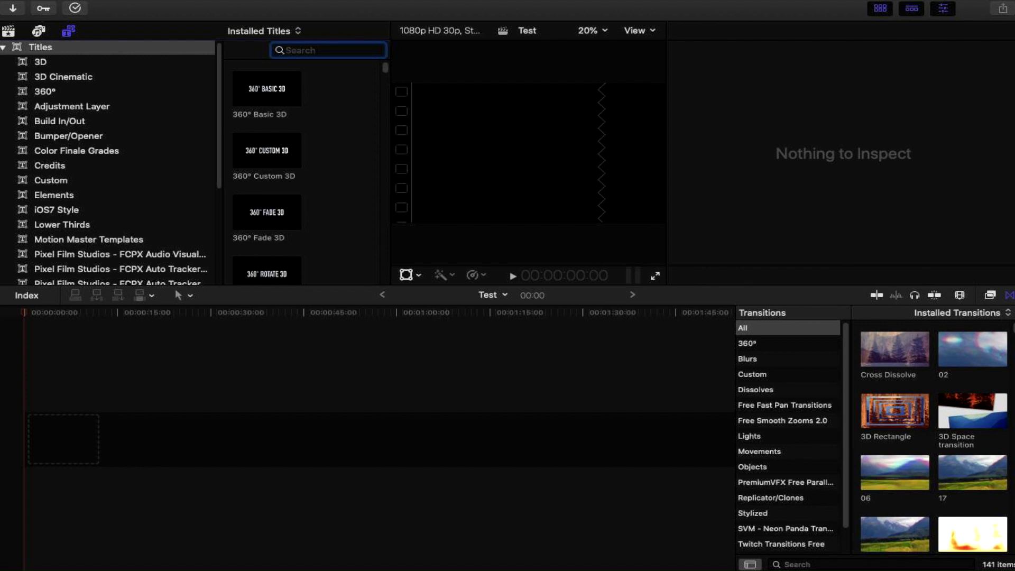
left_click_drag(223, 159, 252, 159)
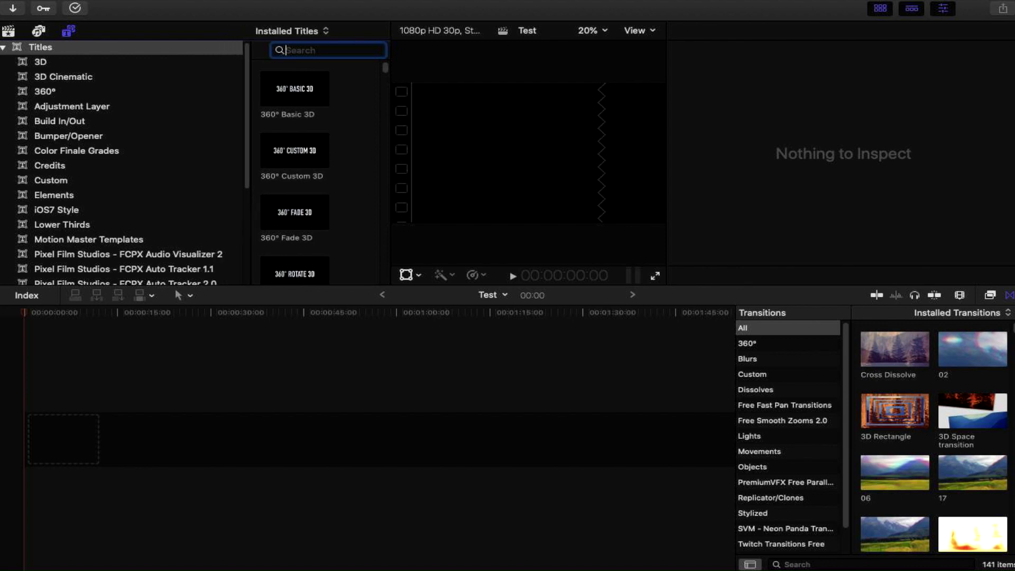
scroll(121, 164, "down", 5)
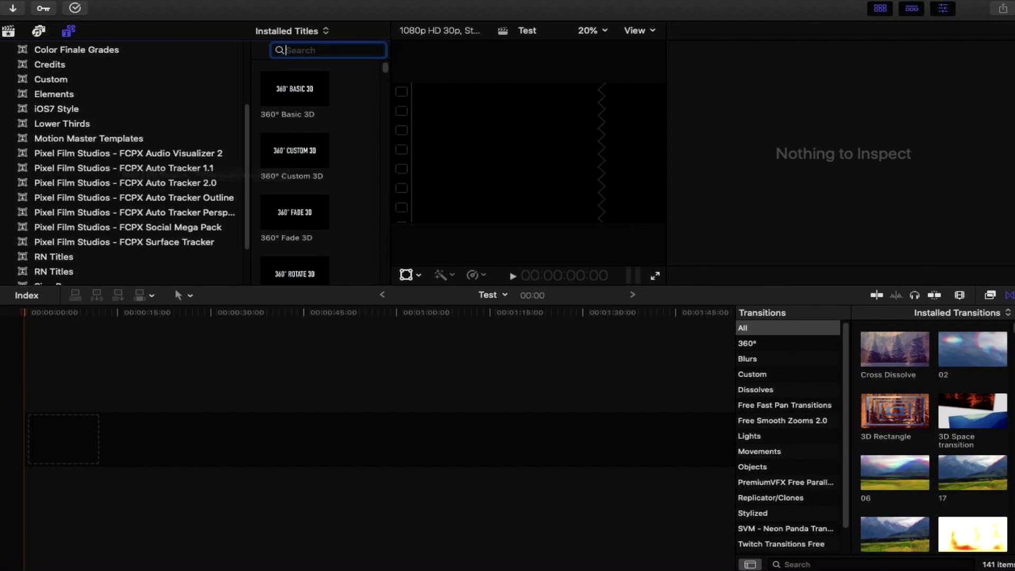
left_click(128, 154)
left_click(943, 9)
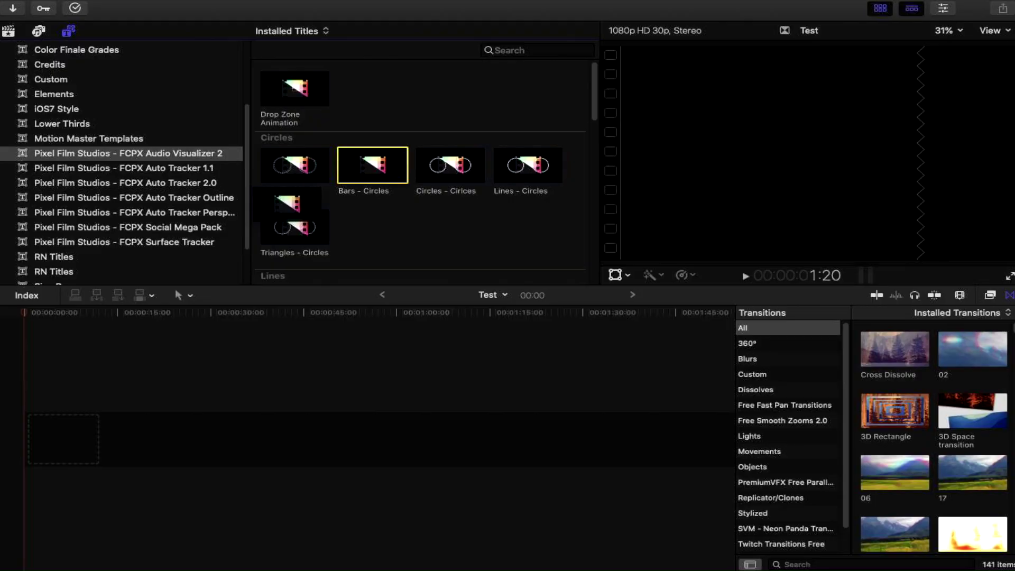
left_click_drag(391, 151, 43, 440)
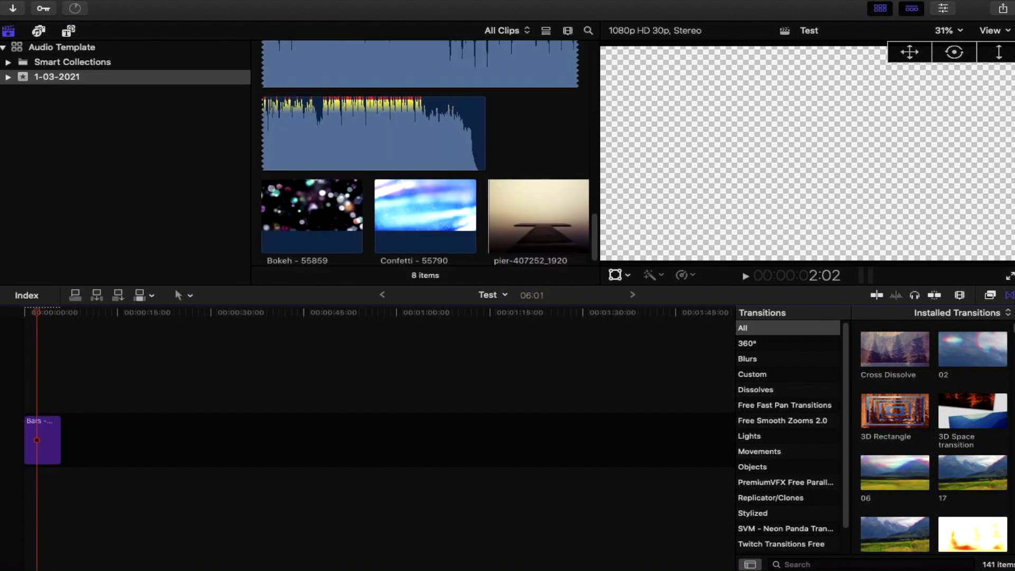
Place the pier-407252_1920 image beneath the Bars - Circles title and show its properties with the browser hidden.
left_click_drag(544, 226, 38, 493)
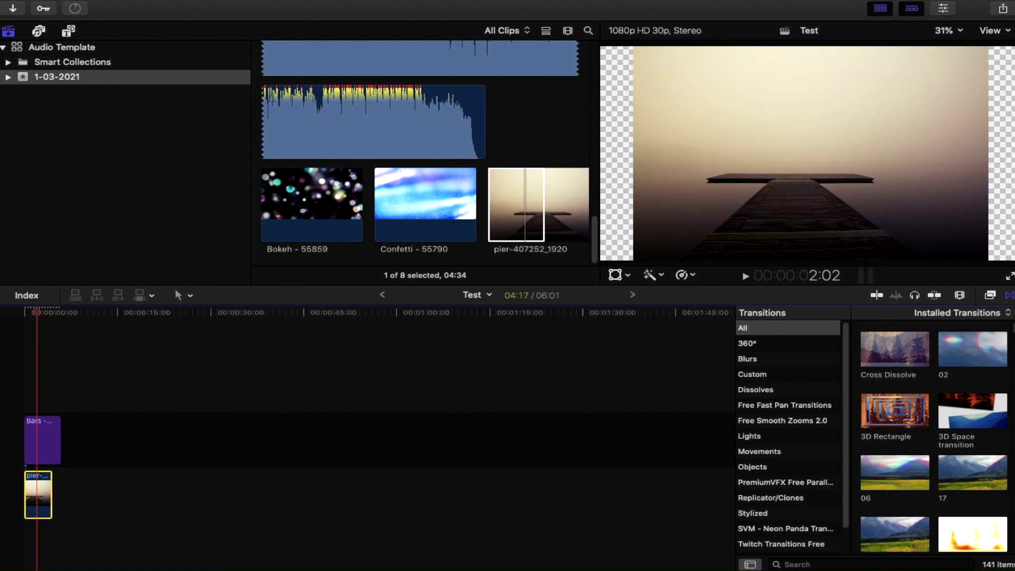
mouse_move(850, 1)
key("ctrl+super+1")
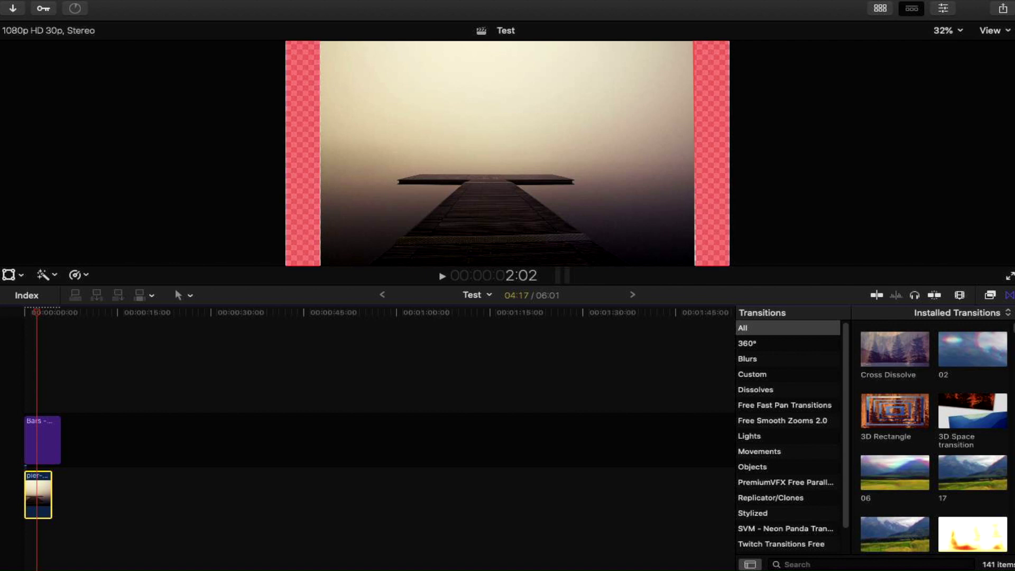
mouse_move(940, 2)
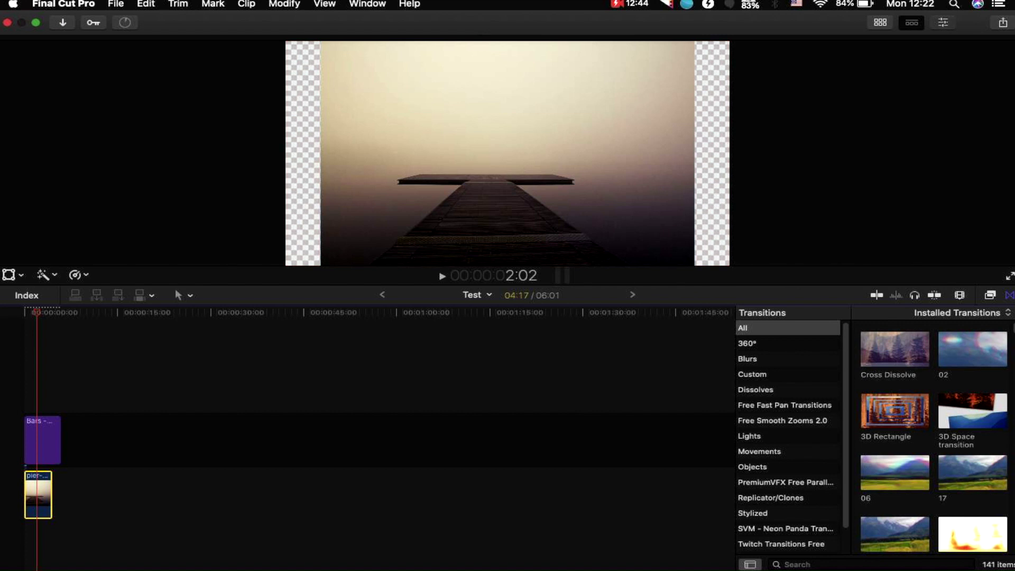
left_click(943, 22)
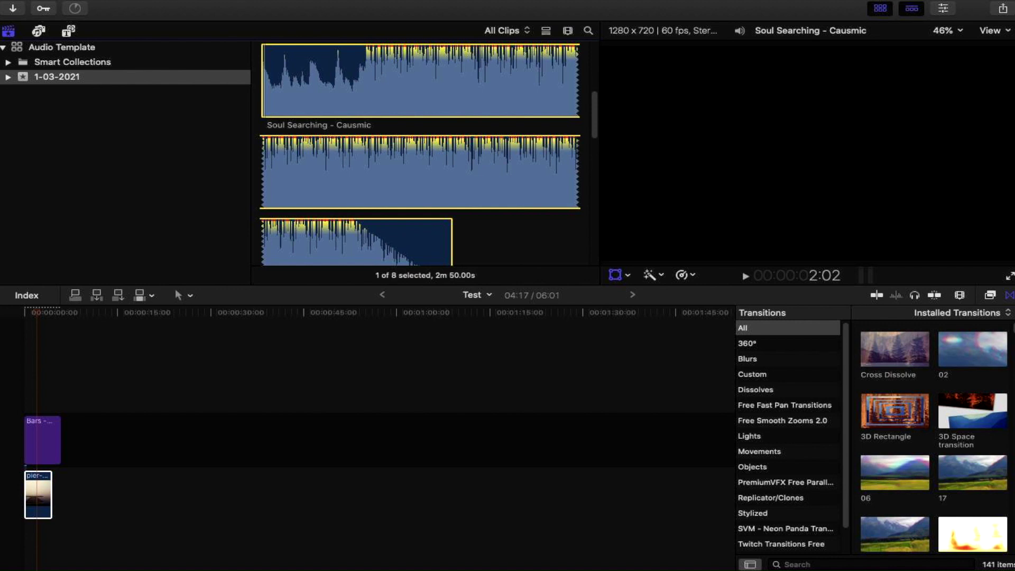
Preview the Soul Searching - Causmic track and add it beneath the pier image at the start of the timeline.
key("space")
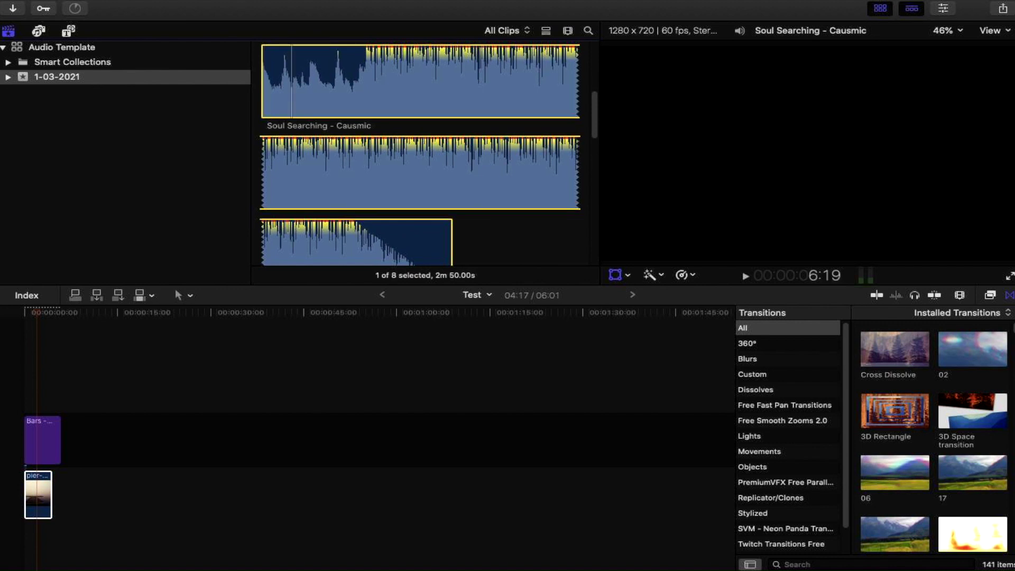
left_click_drag(338, 85, 24, 543)
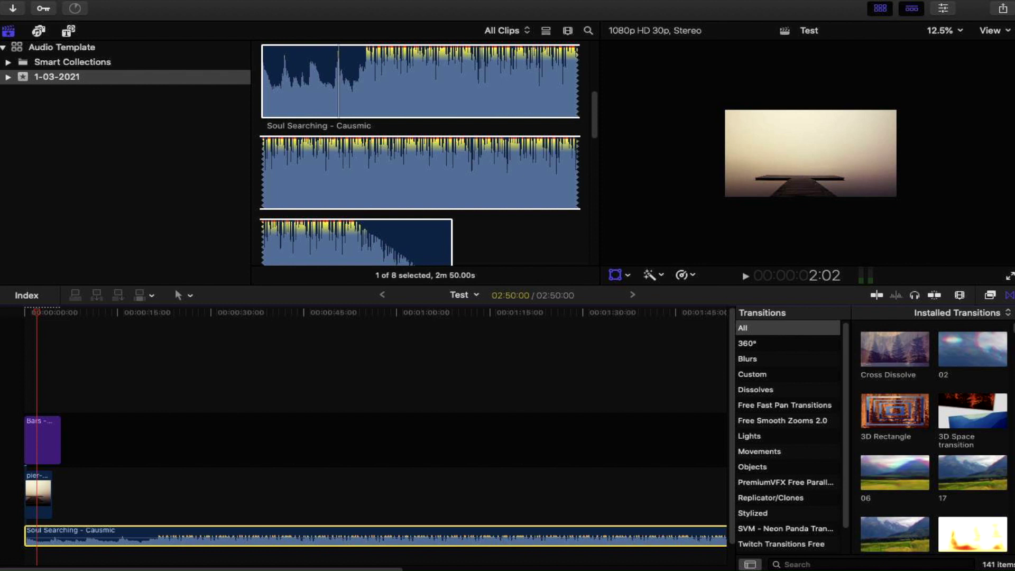
key("super+equal")
key("super+equal")
key("super+equal")
key("super+equal")
key("super+equal")
key("super+equal")
scroll(376, 439, "left", 10)
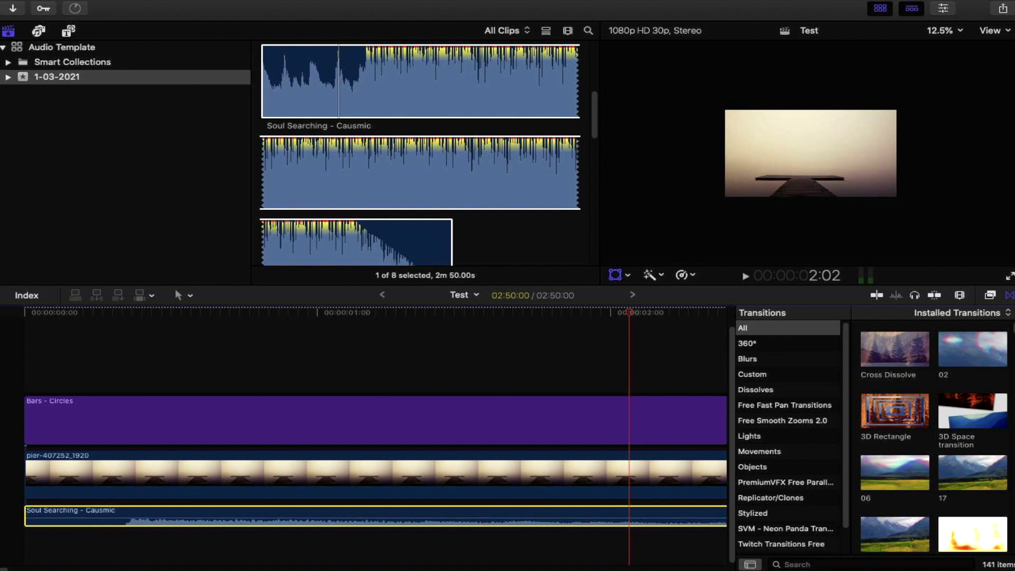
left_click(97, 547)
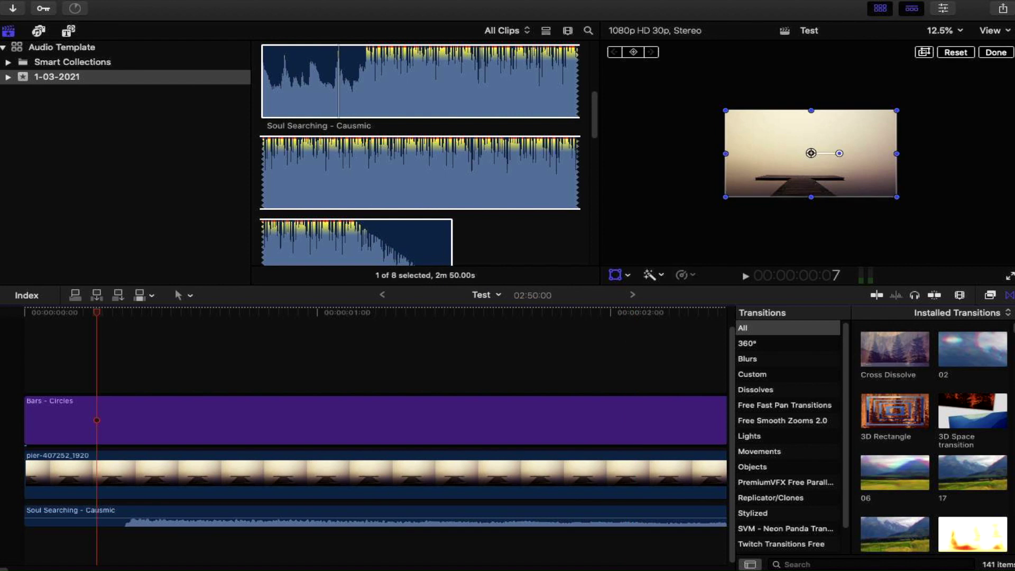
scroll(375, 433, "down", 6)
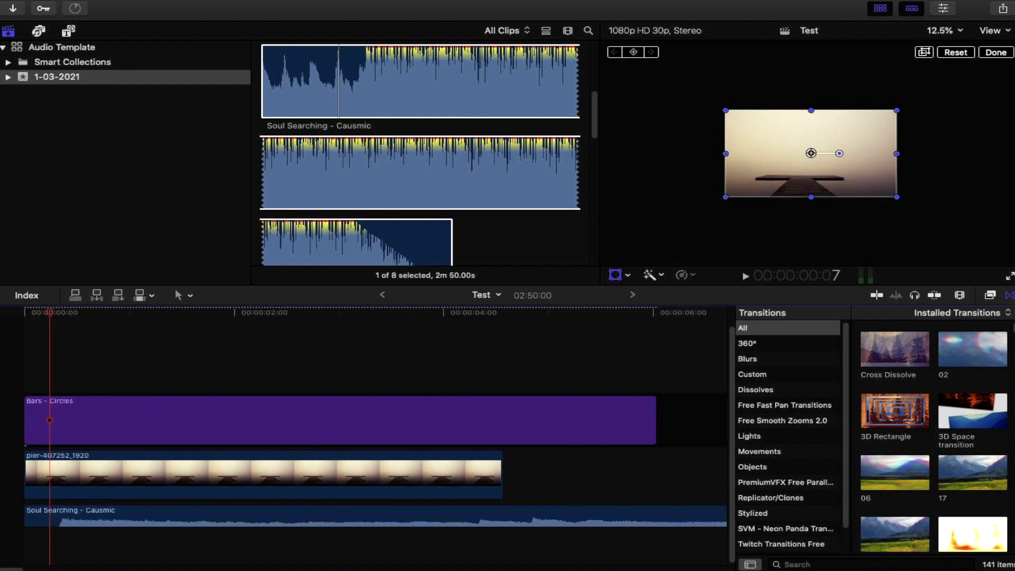
mouse_move(508, 1)
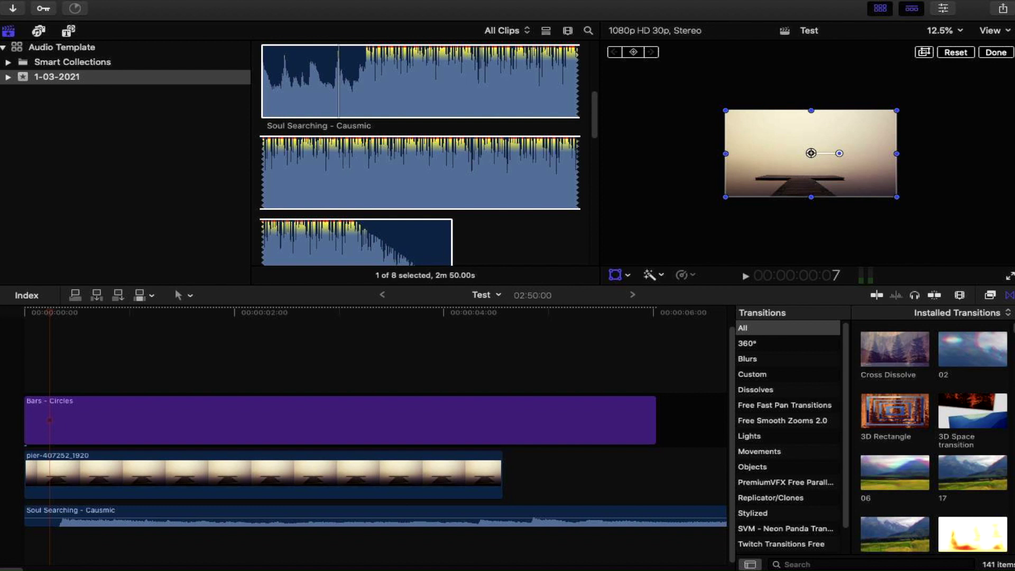
Extend the Bars - Circles title and the pier image to about one minute each.
key("super+minus")
key("super+minus")
key("super+minus")
key("super+minus")
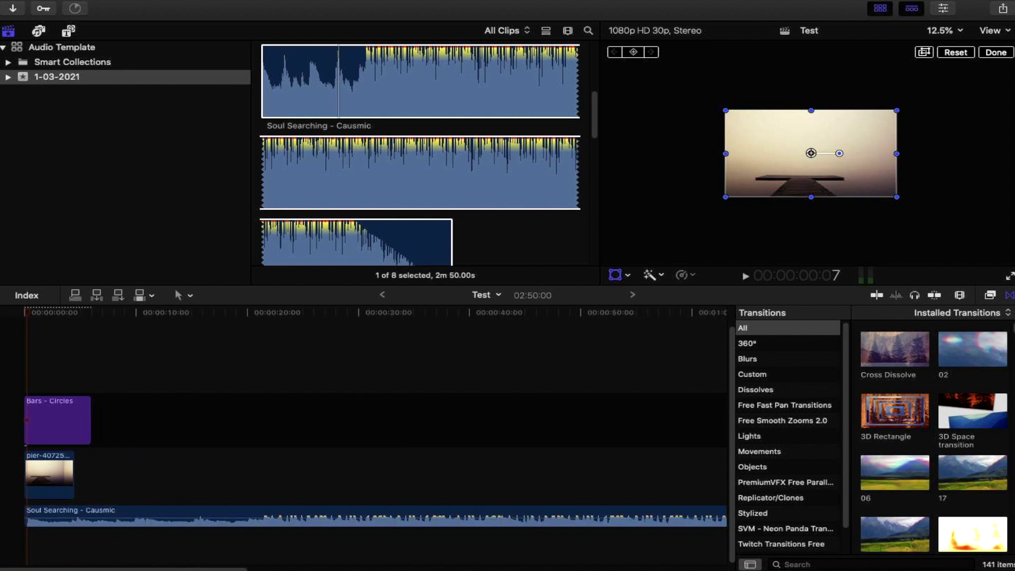
left_click_drag(91, 420, 680, 420)
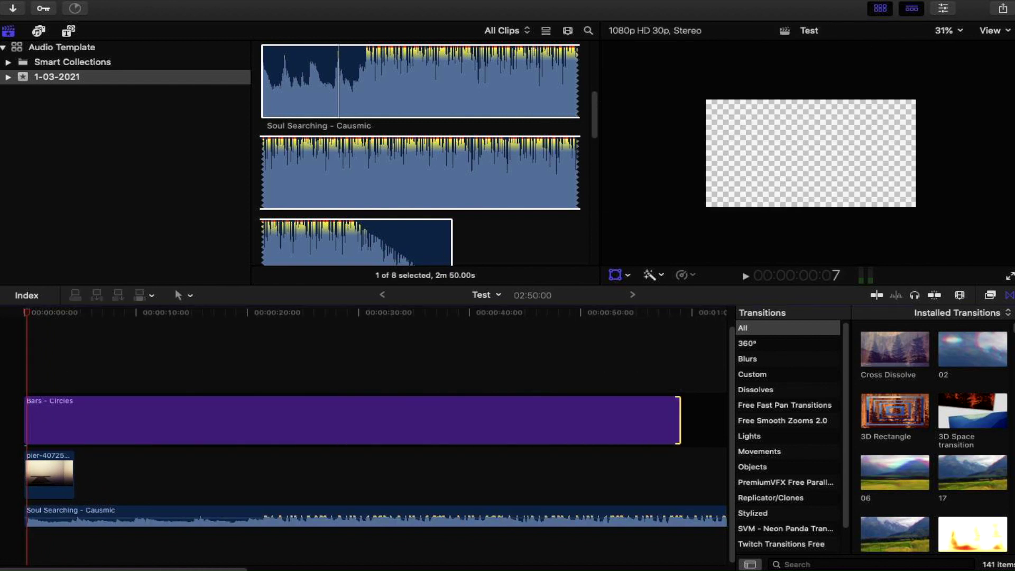
left_click_drag(74, 474, 693, 474)
Extend the pier image and the Bars - Circles title further to roughly the end of the Soul Searching audio.
scroll(693, 474, "right", 7)
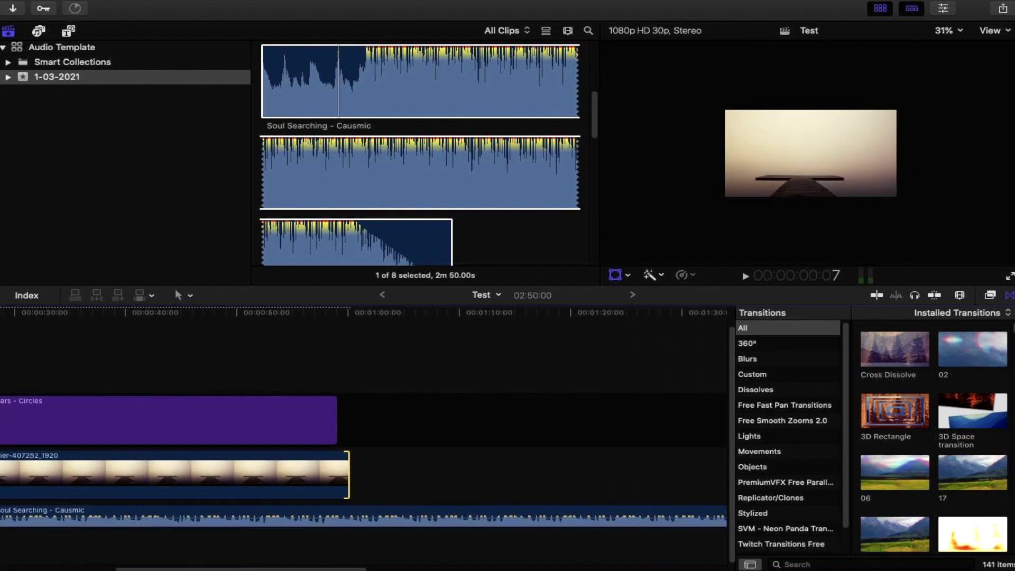
scroll(365, 433, "right", 8)
key("super+minus")
scroll(365, 423, "left", 5)
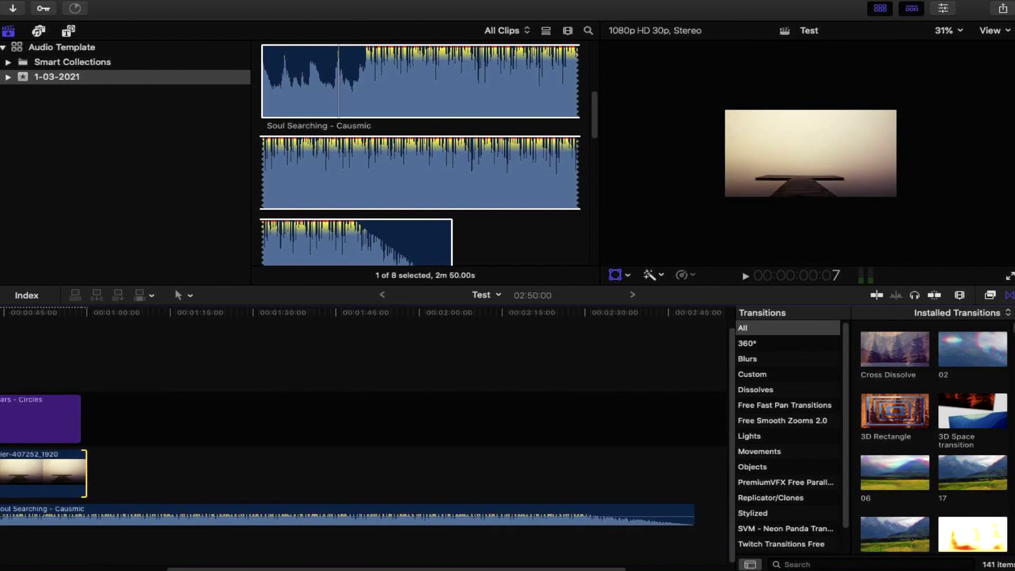
left_click_drag(86, 474, 654, 474)
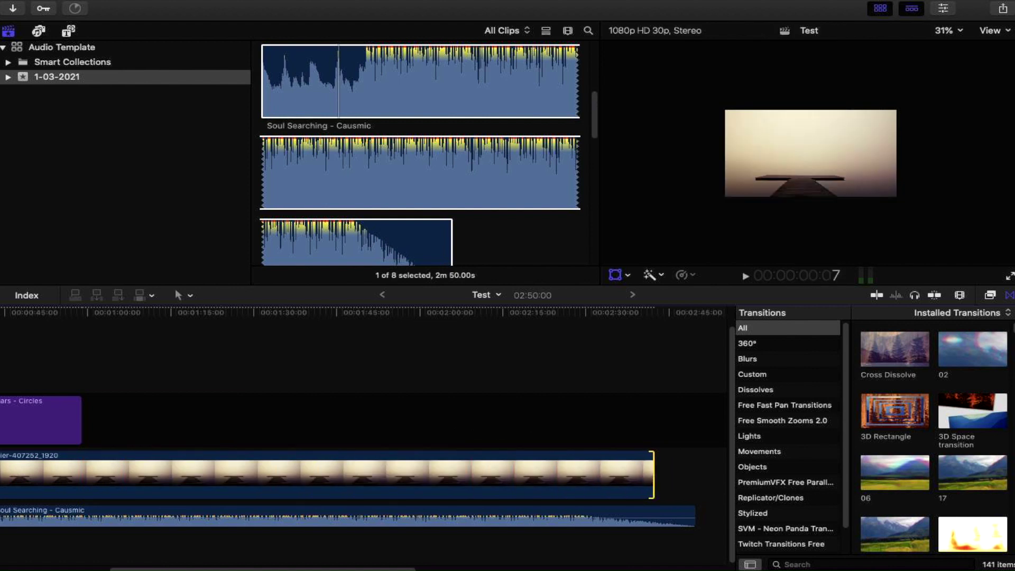
left_click_drag(81, 420, 657, 421)
scroll(364, 423, "right", 5)
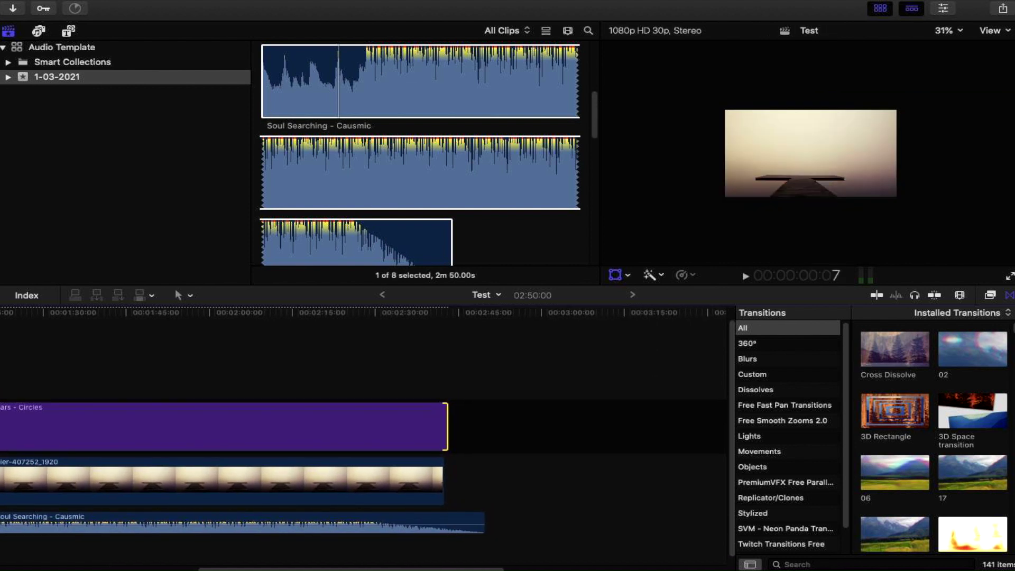
left_click_drag(443, 481, 480, 481)
left_click_drag(448, 426, 486, 425)
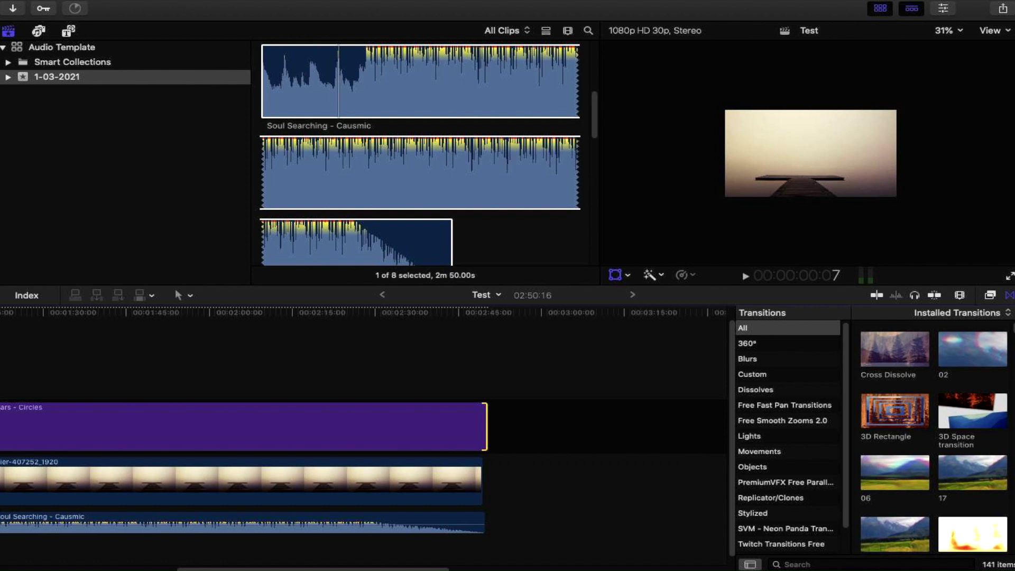
Extend the end of the pier image to match the audio's end exactly at 00:02:50:00.
left_click(479, 426)
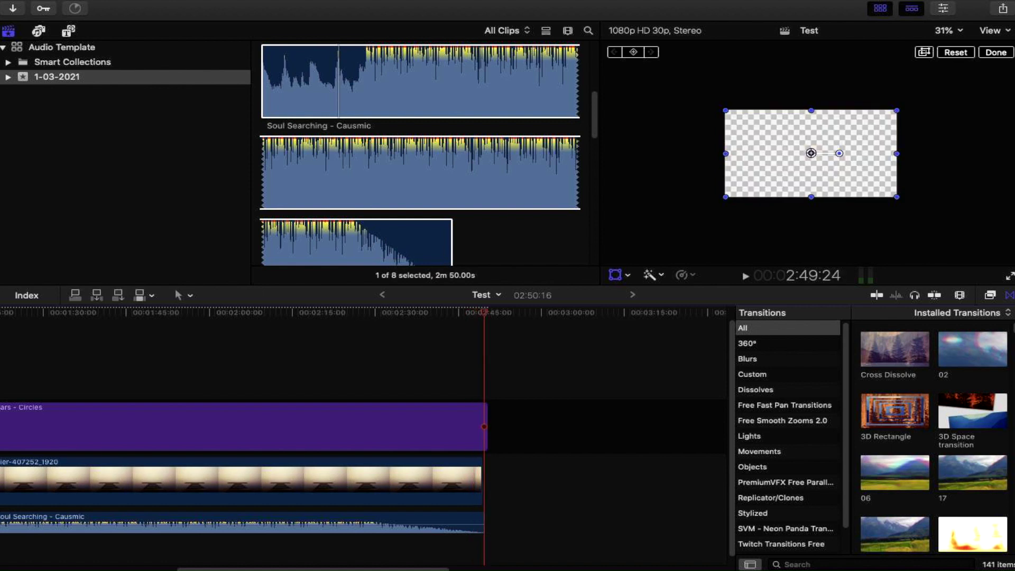
key("super+equal")
key("super+equal")
key("super+equal")
key("super+equal")
key("super+equal")
key("super+equal")
key("super+equal")
key("super+equal")
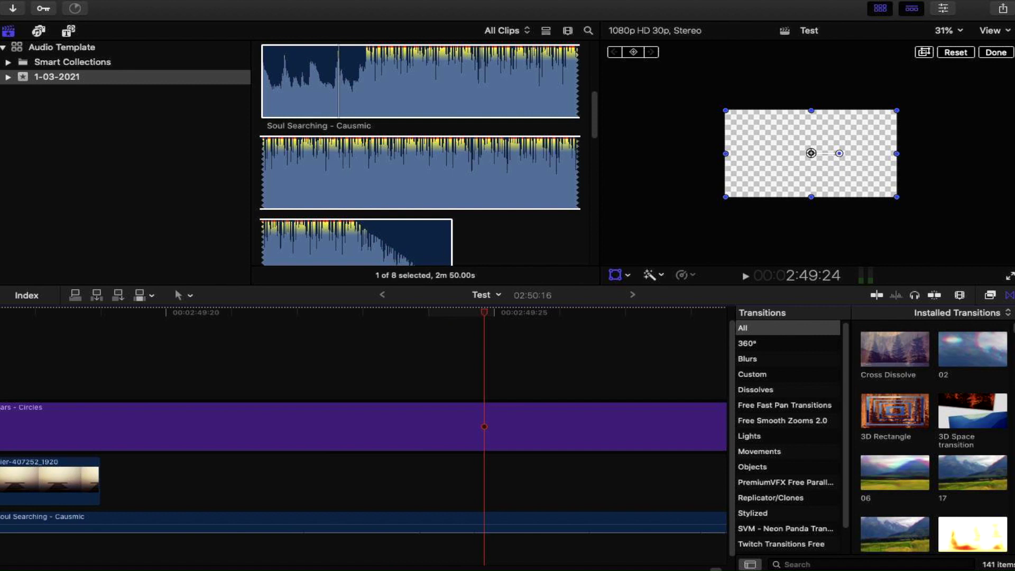
key("super+minus")
key("super+minus")
key("super+minus")
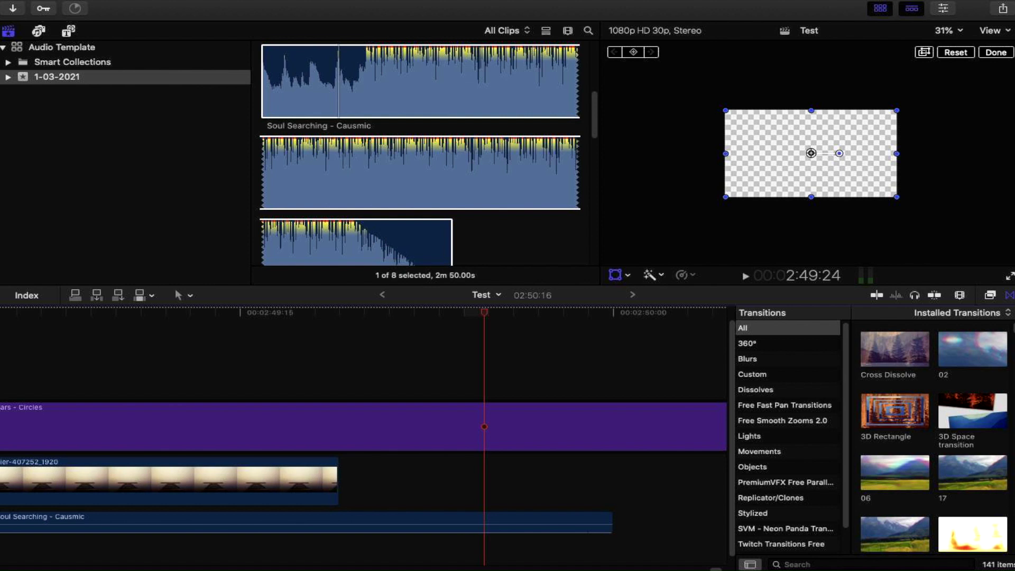
left_click_drag(337, 481, 612, 481)
Trim the end of the Bars - Circles title to the audio's end at 00:02:50:00 and check the final frame.
scroll(612, 481, "right", 5)
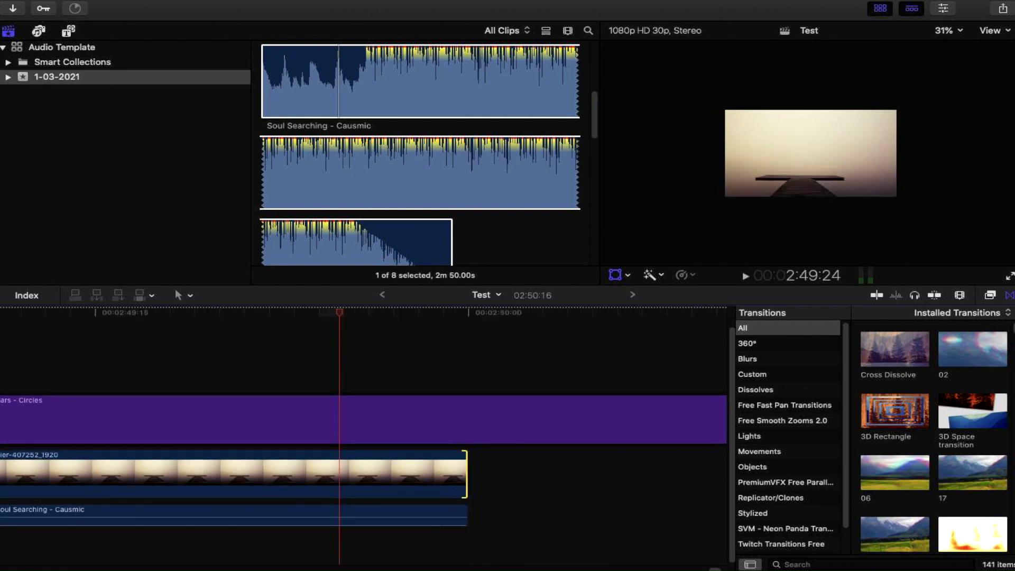
key("super+minus")
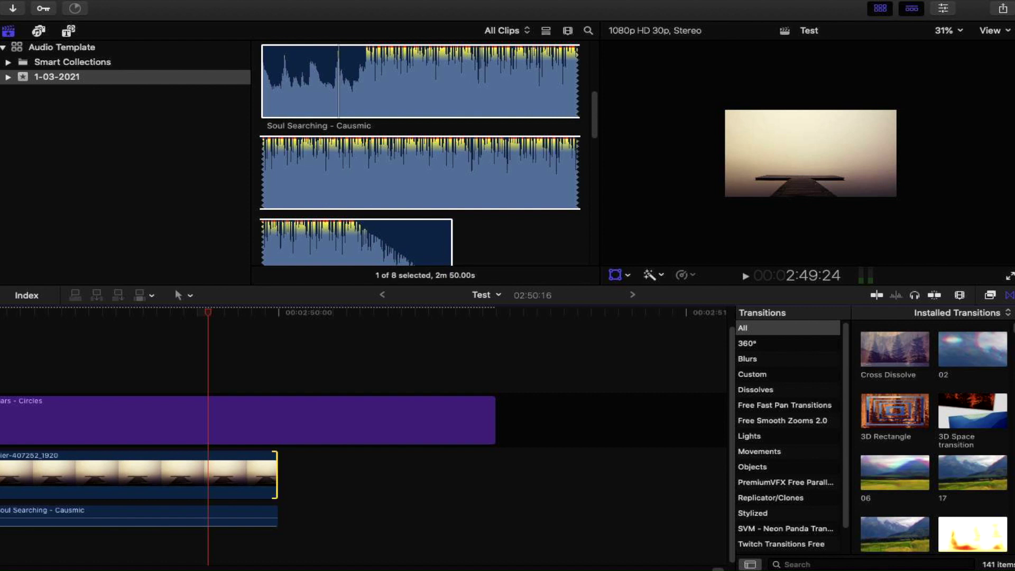
left_click_drag(494, 420, 277, 420)
left_click(274, 355)
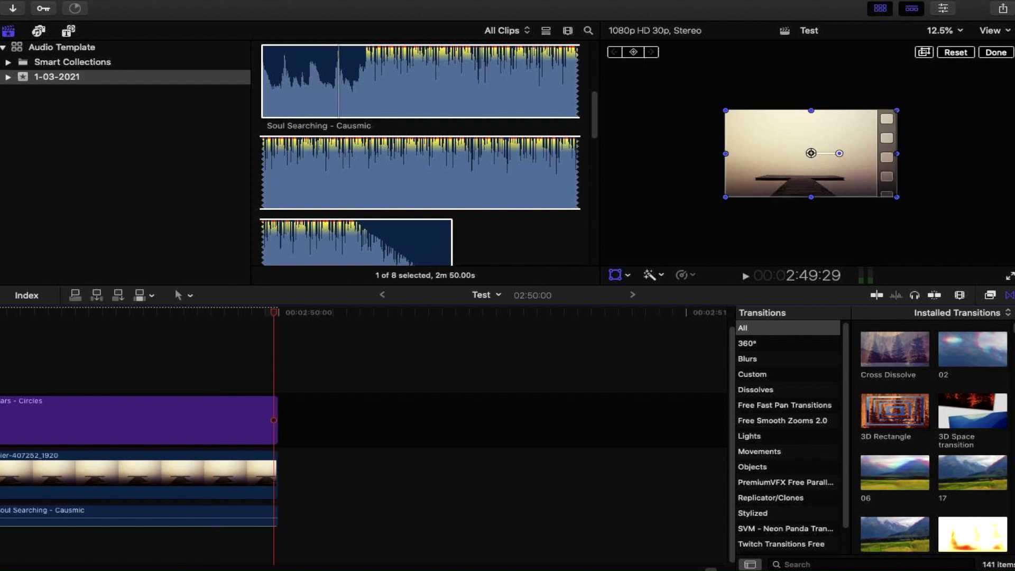
scroll(365, 423, "left", 10)
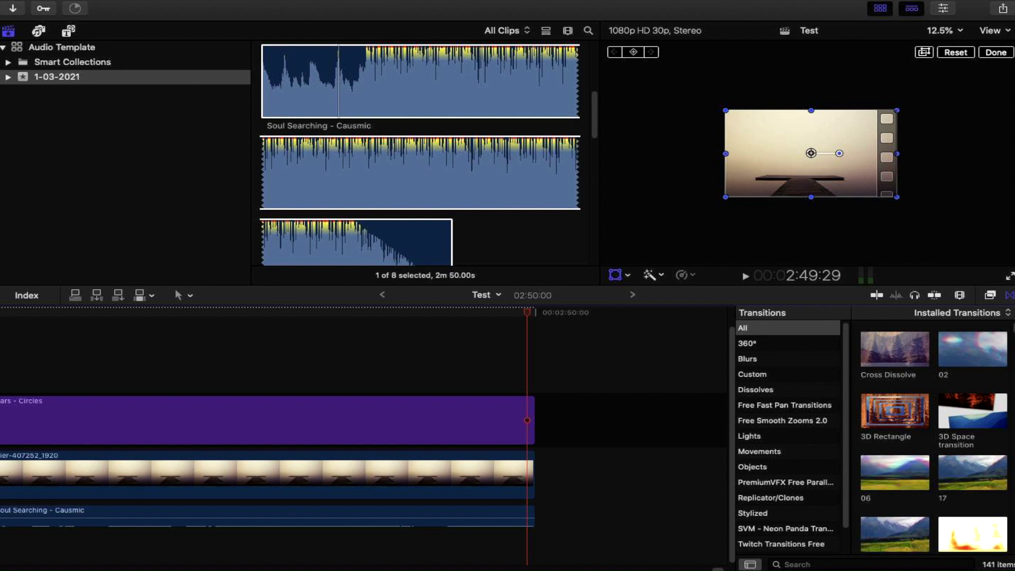
Set the viewer zoom to 25% and finish the transform editing.
left_click(945, 31)
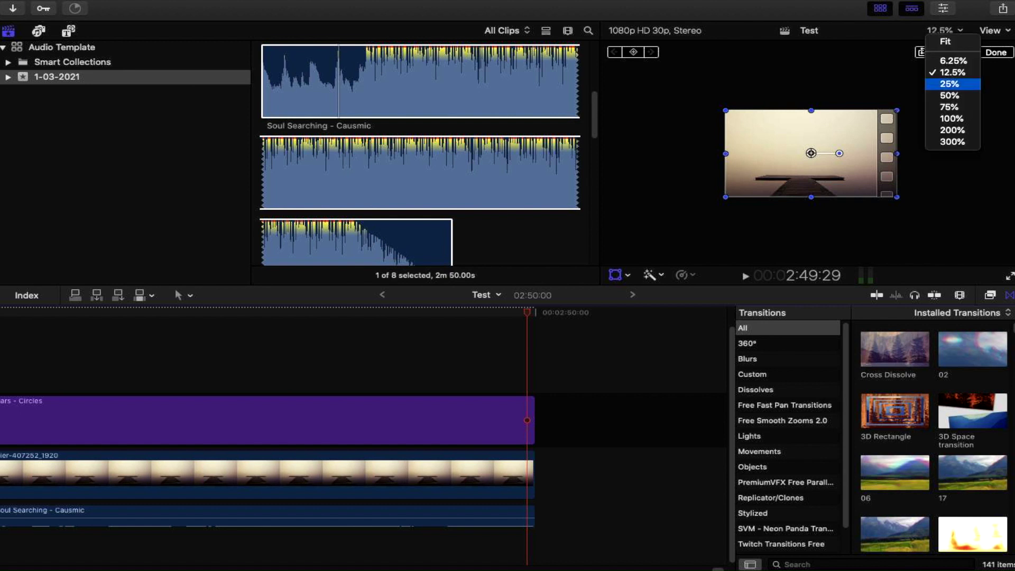
left_click(949, 83)
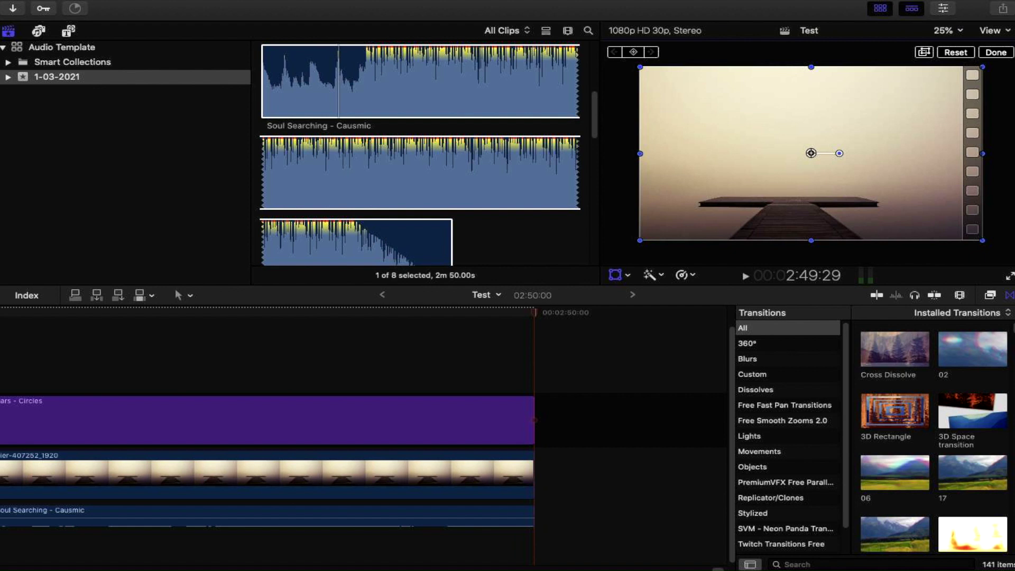
left_click(996, 52)
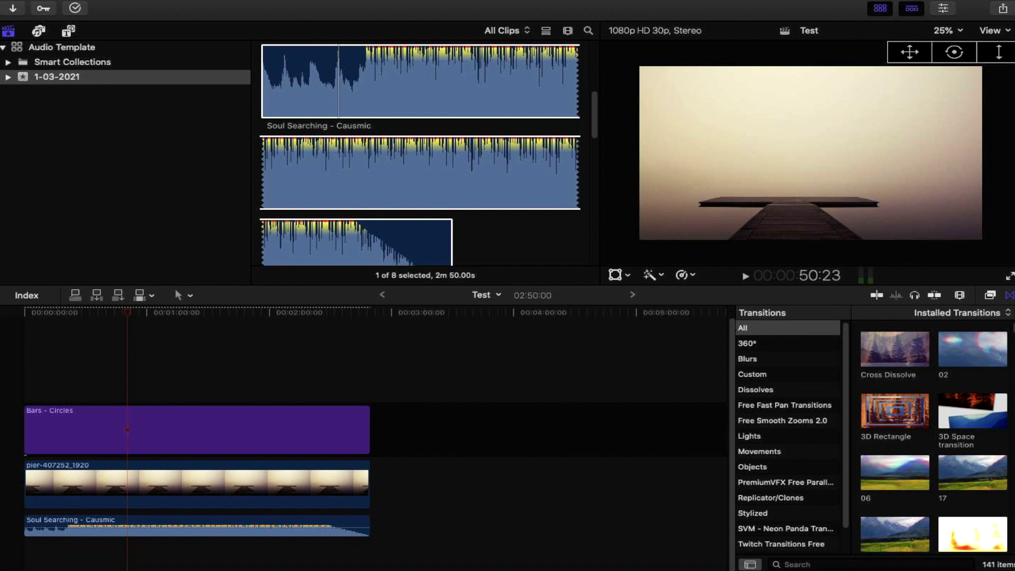
Hide the browser and show the inspector with the Bars - Circles title selected.
key("ctrl+super+1")
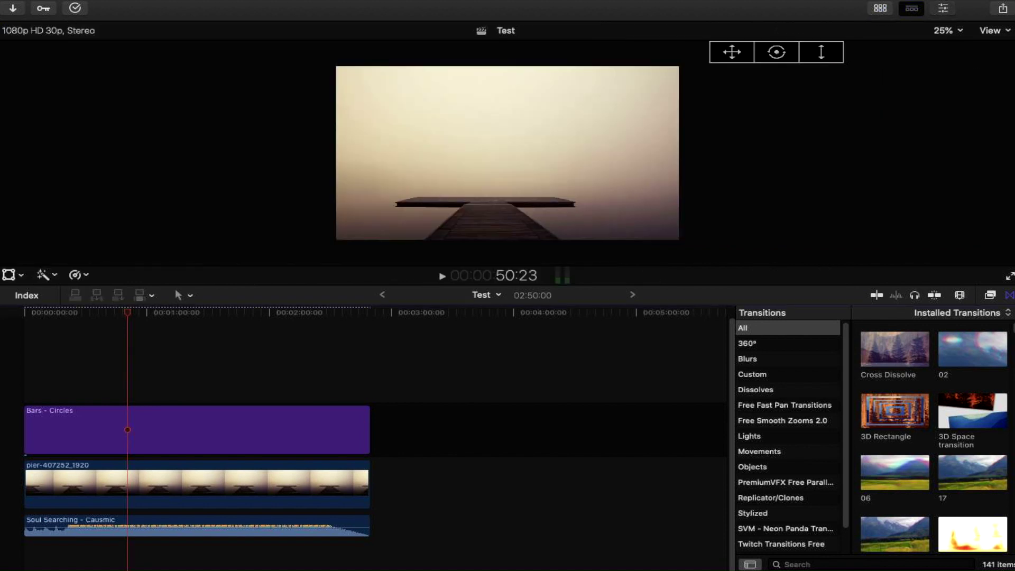
key("super+4")
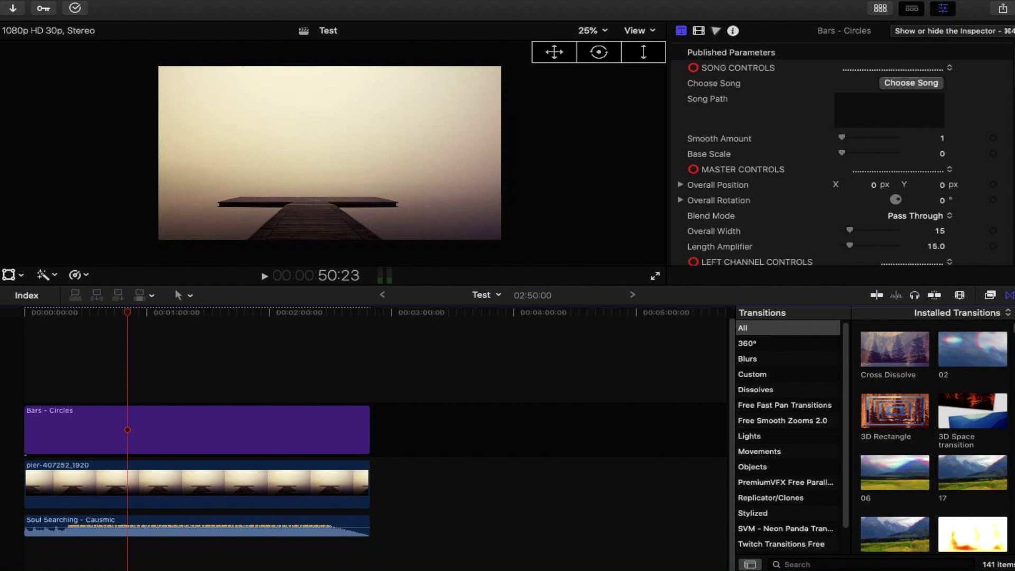
left_click(197, 429)
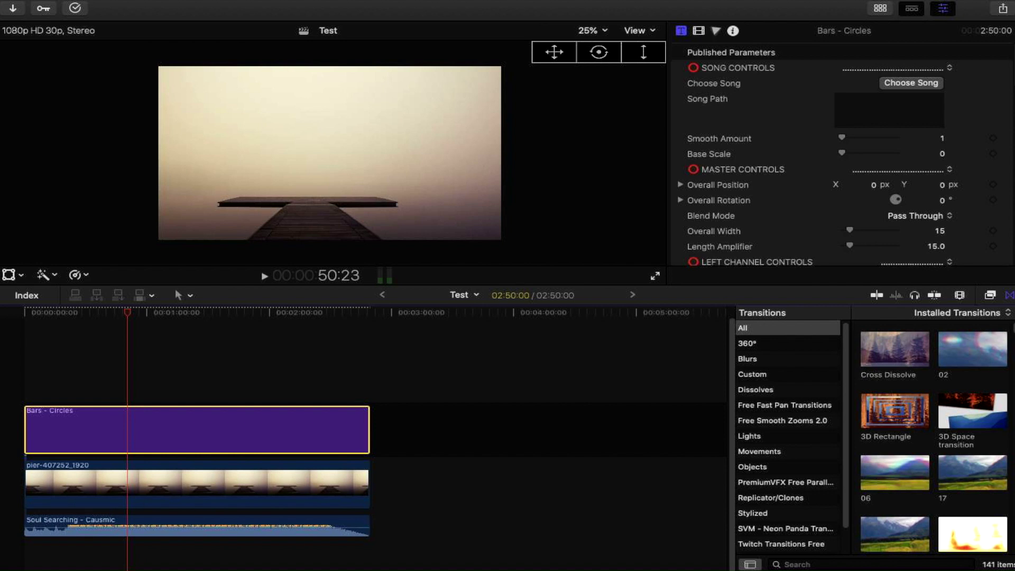
Load Soul Searching - Causmic.mp3 as the Bars - Circles title's song and preview the animation in the first few seconds of the timeline.
left_click(911, 83)
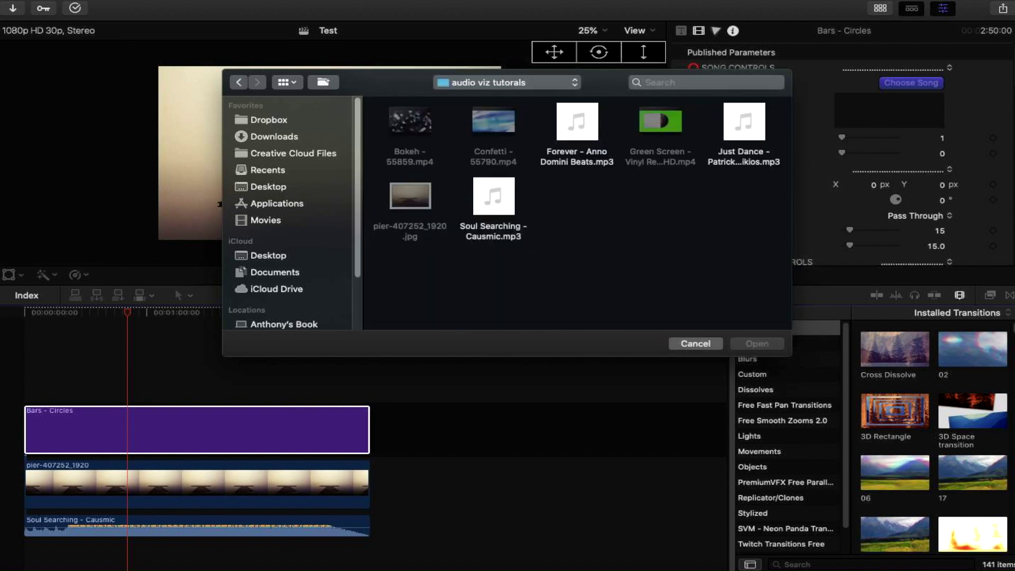
left_click(494, 198)
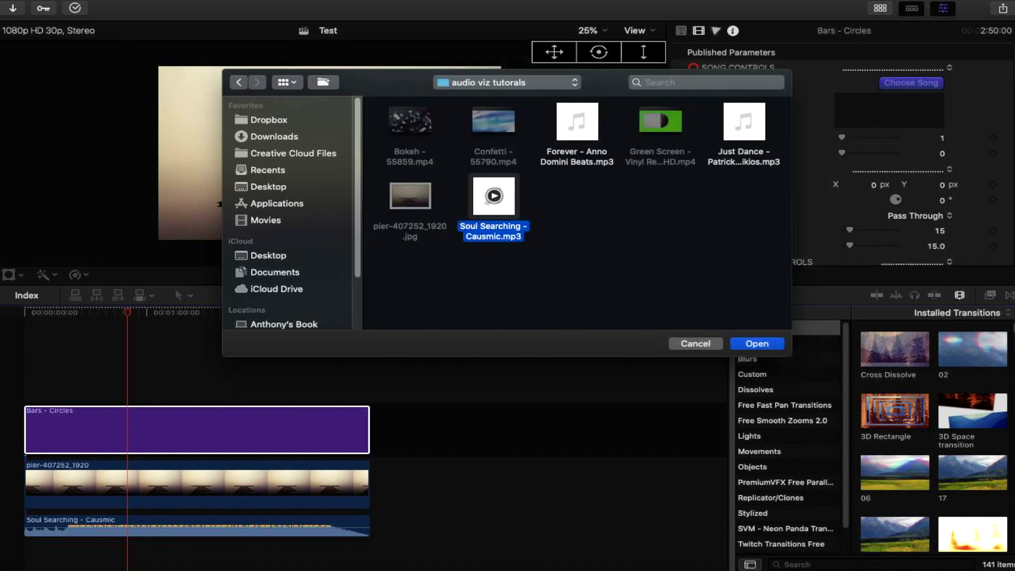
key("Return")
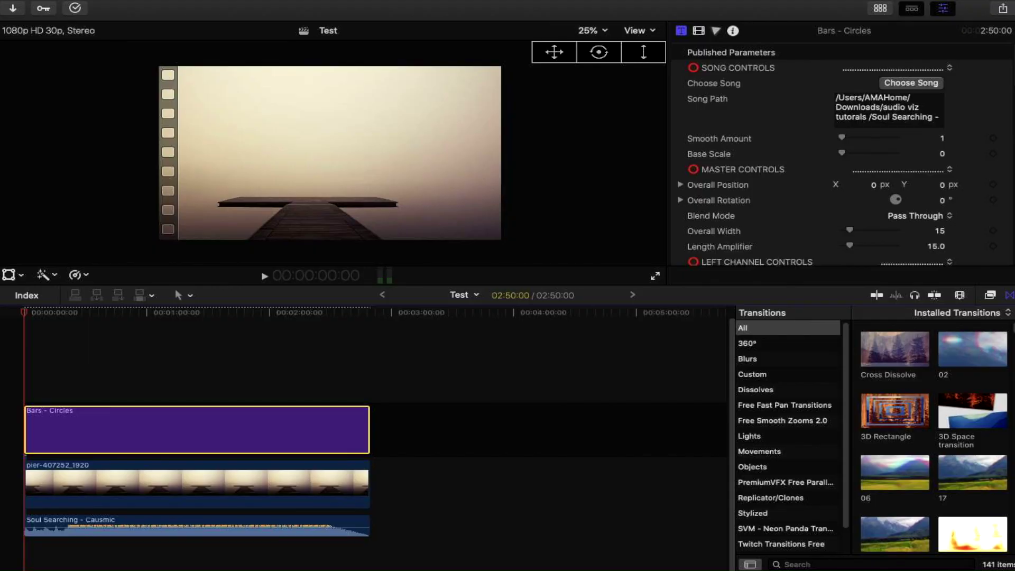
key("space")
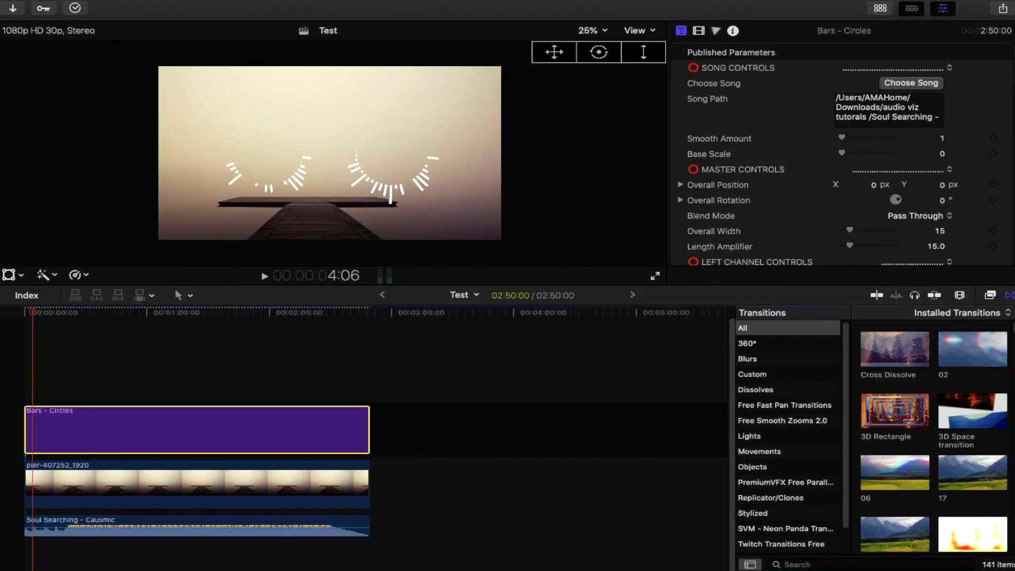
left_click_drag(34, 312, 33, 313)
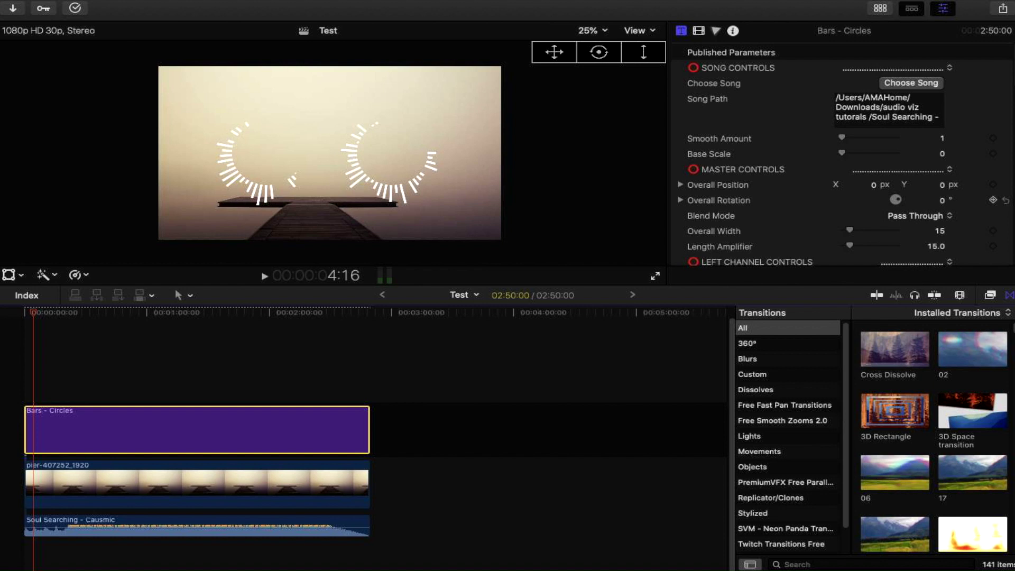
Set the left channel's color to Red from the Apple palette and play back the visualizer to check it.
scroll(992, 191, "down", 4)
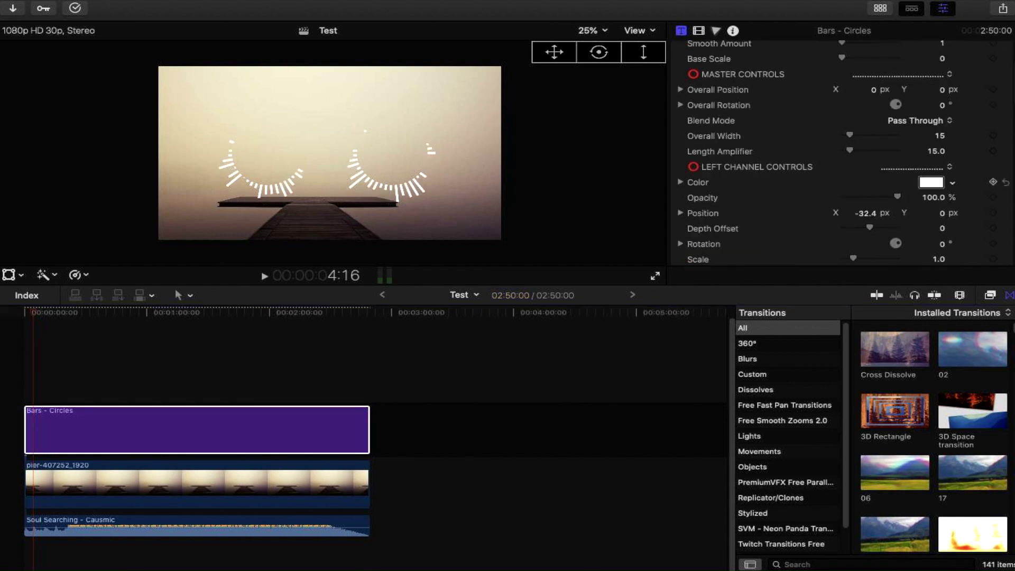
left_click(931, 183)
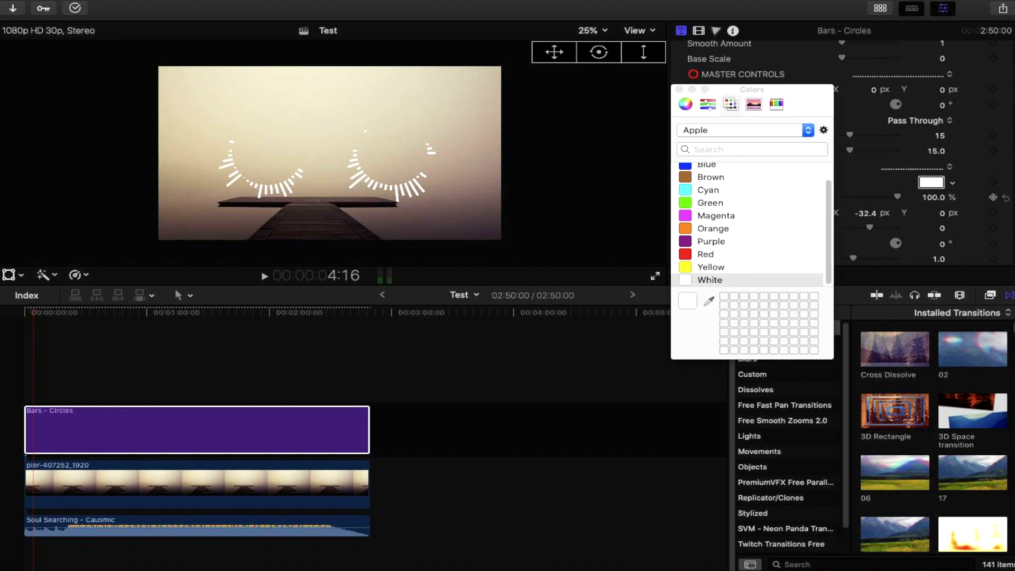
left_click(705, 254)
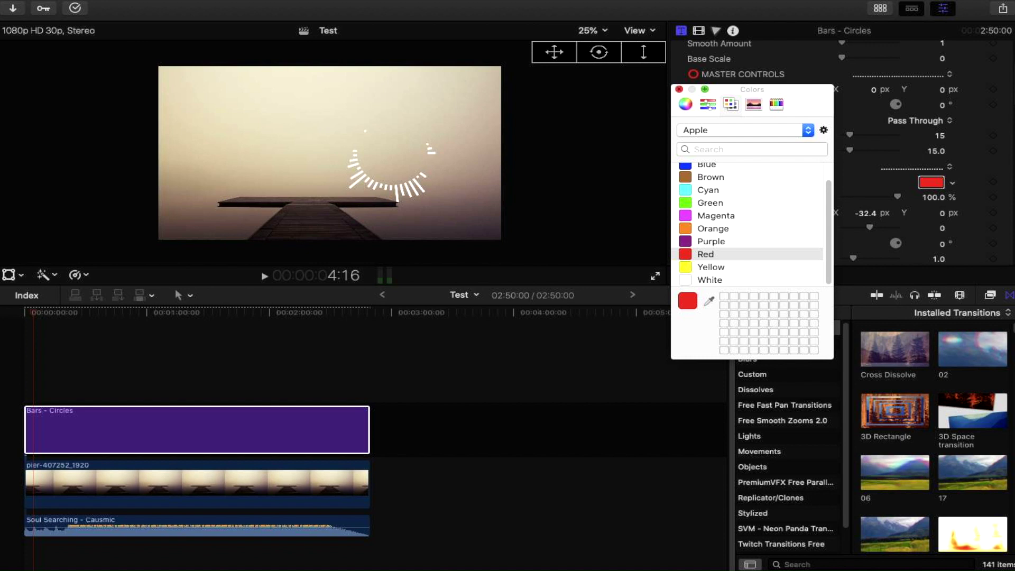
left_click(680, 89)
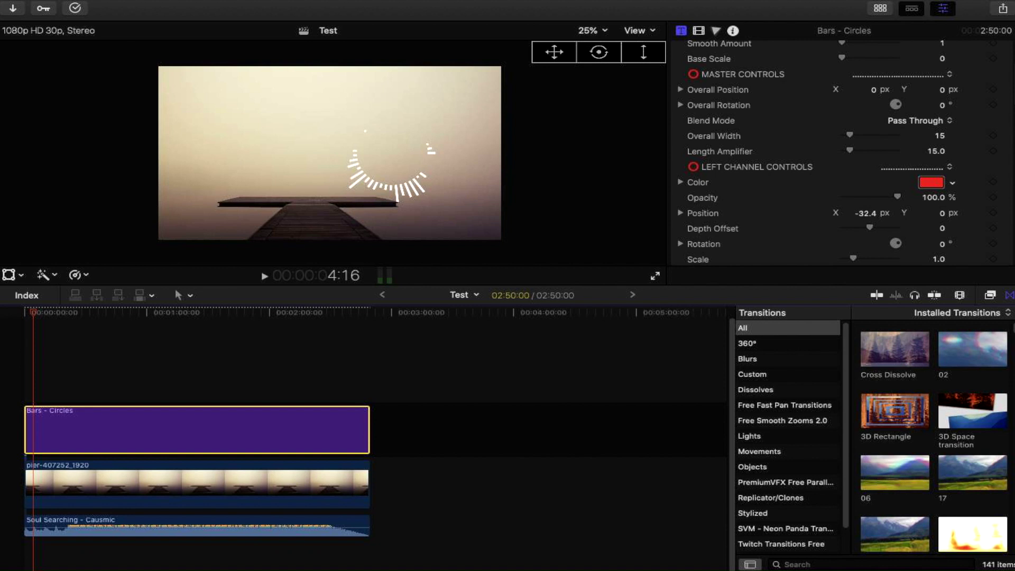
key("space")
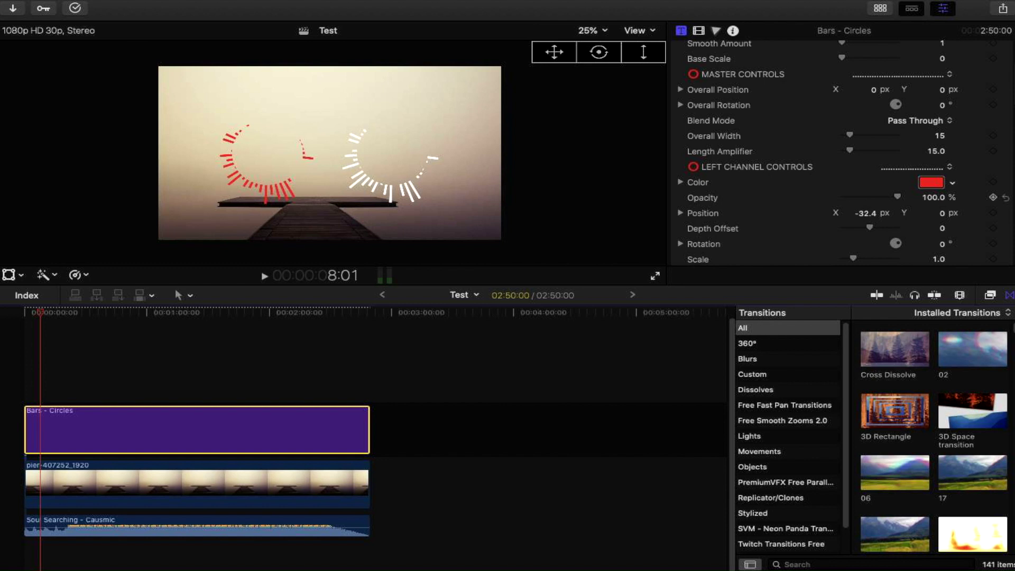
Hide the left channel circle by setting its opacity to 0%, and look through the remaining channel and camera controls.
left_click_drag(897, 197, 841, 196)
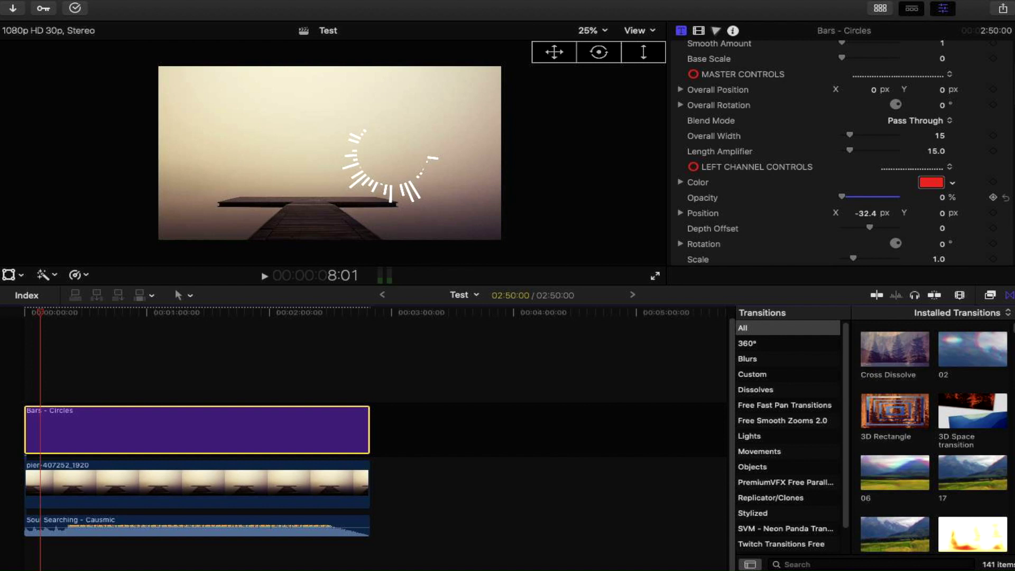
scroll(843, 153, "down", 12)
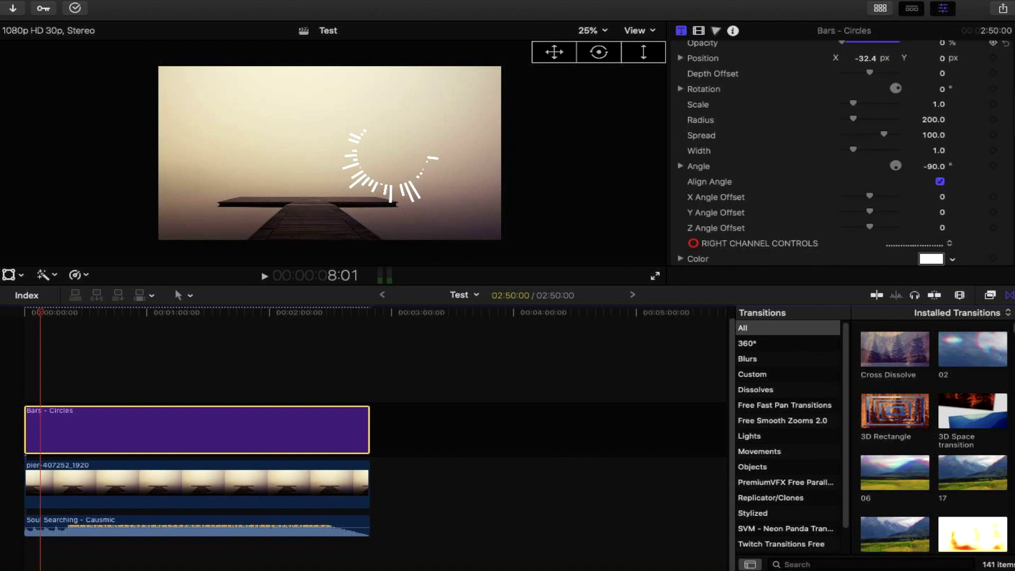
scroll(867, 101, "down", 8)
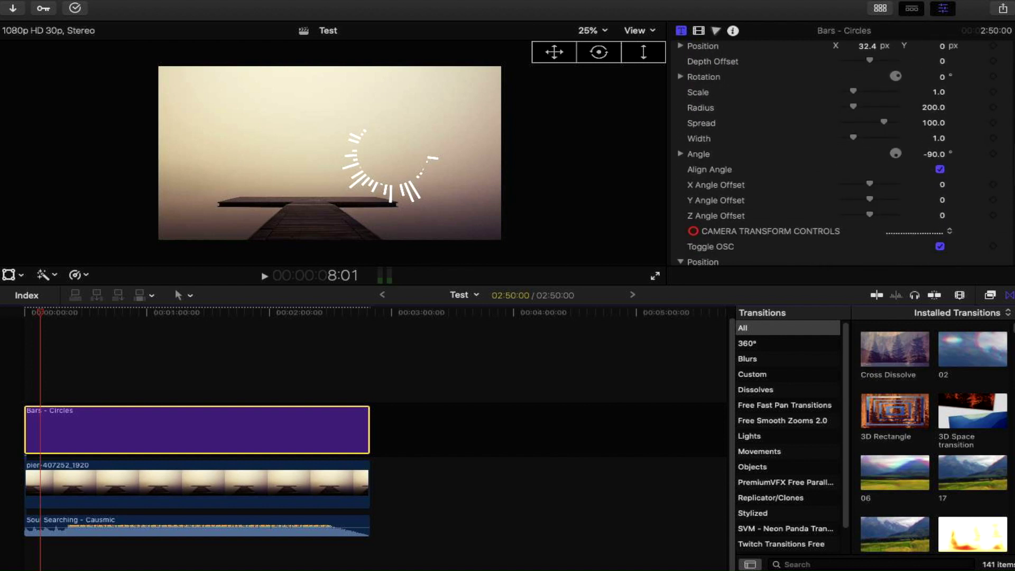
Move the white visualizer circle to the right and slightly up over the pier image with the on-screen position control.
scroll(867, 101, "up", 8)
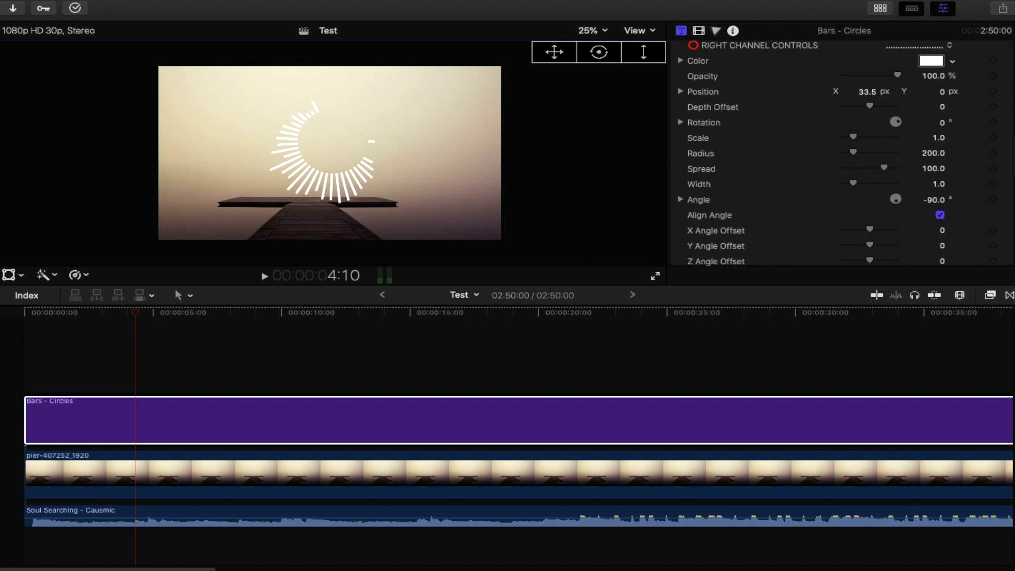
left_click_drag(554, 52, 643, 44)
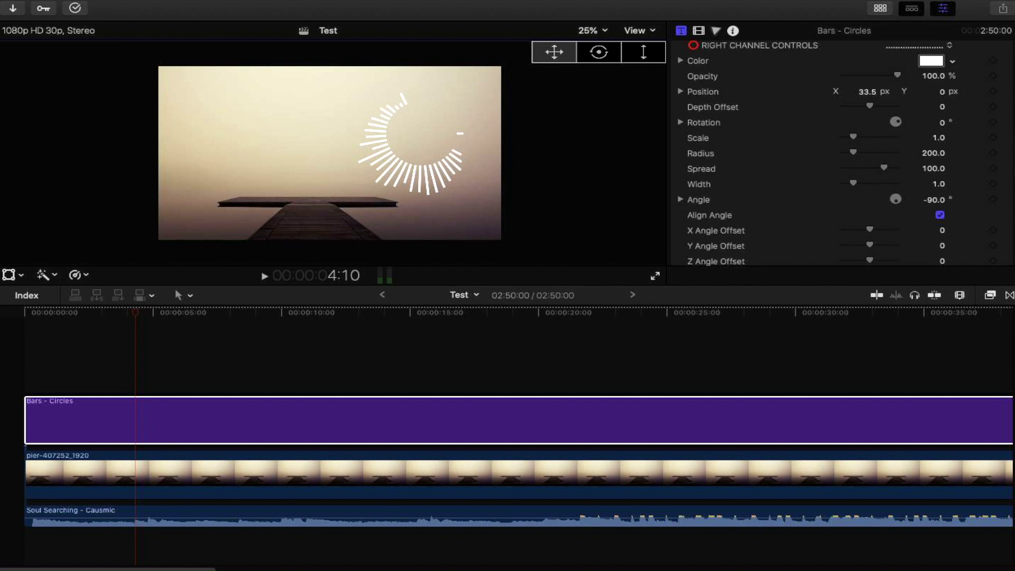